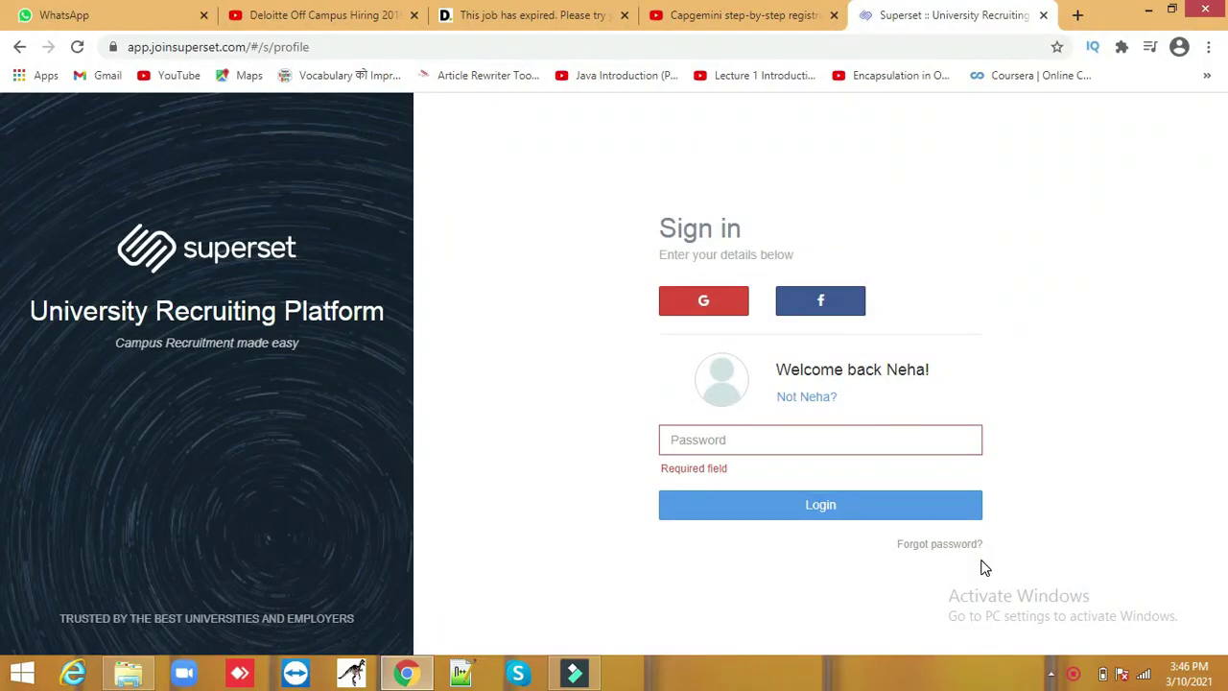
# Request a password reset link for the prefilled account e-mail from the forgot-password form.
pyautogui.click(925, 544)
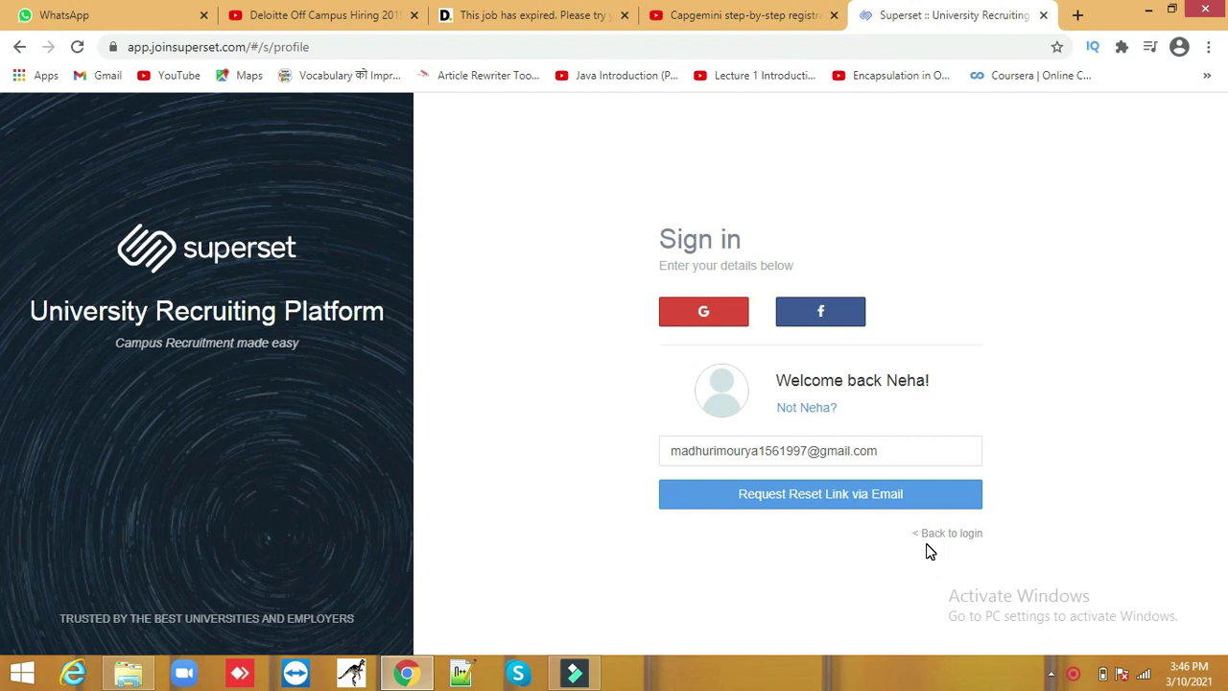
pyautogui.click(868, 497)
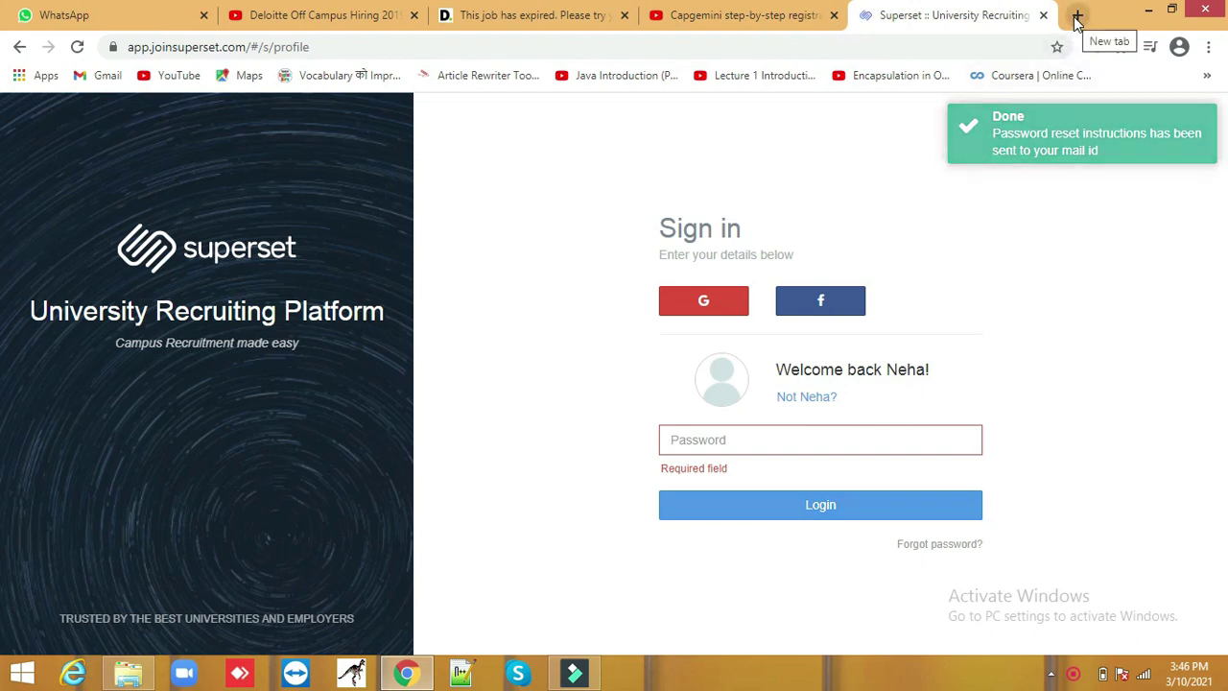
# Open Gmail from the bookmark in a new tab and sign in with the Google e-mail and password.
pyautogui.click(1077, 16)
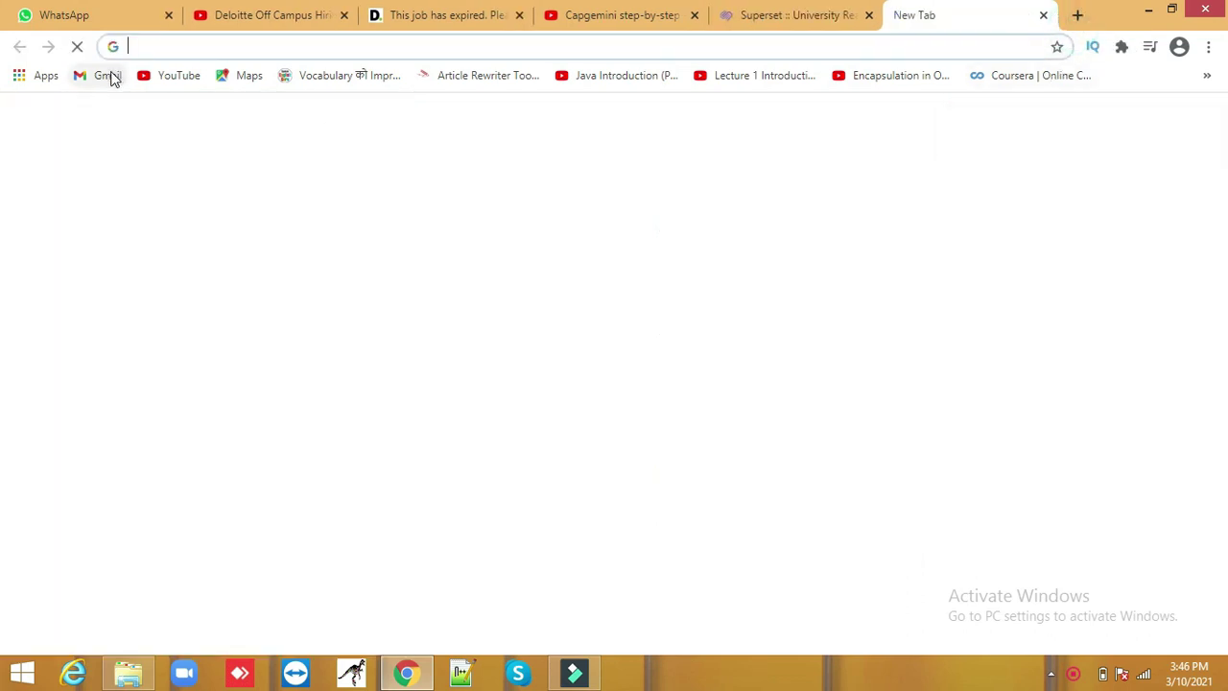
pyautogui.click(108, 76)
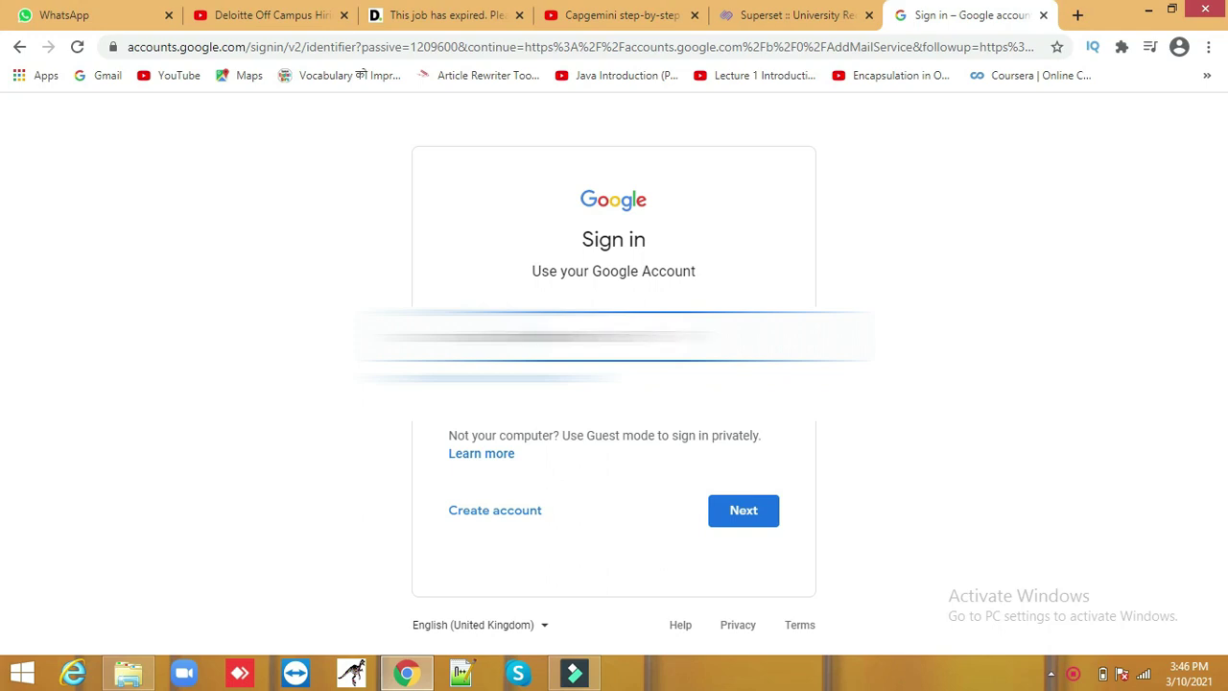
pyautogui.write('com')
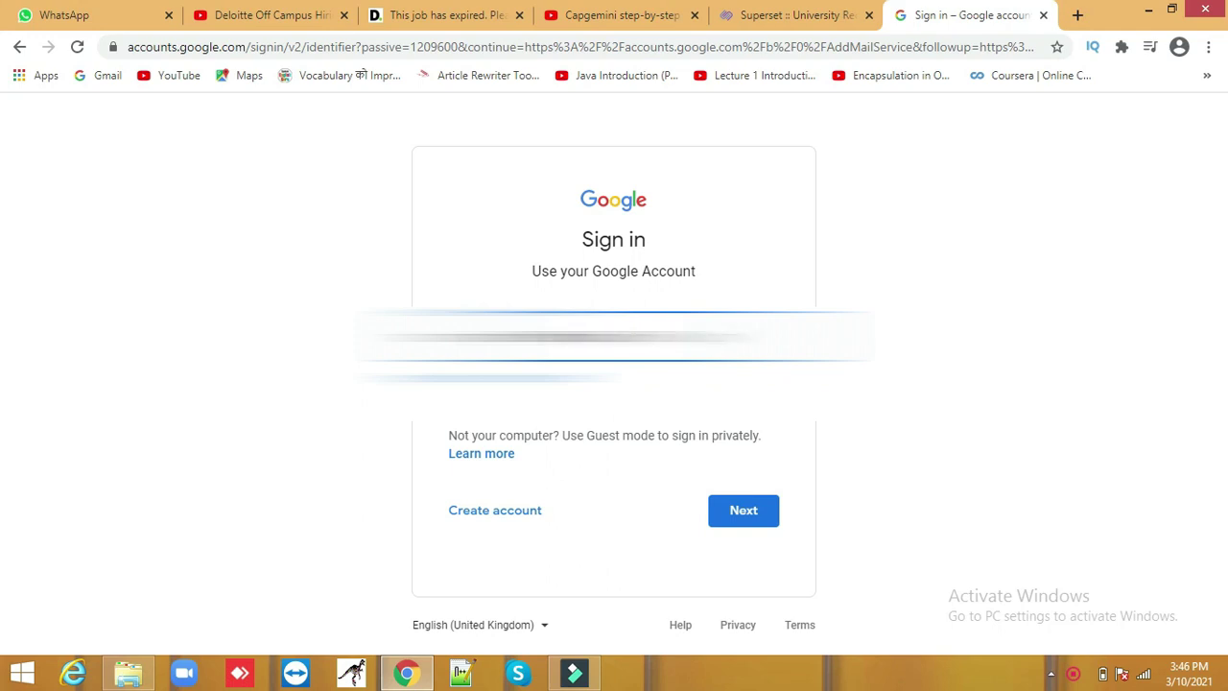
pyautogui.press('Return')
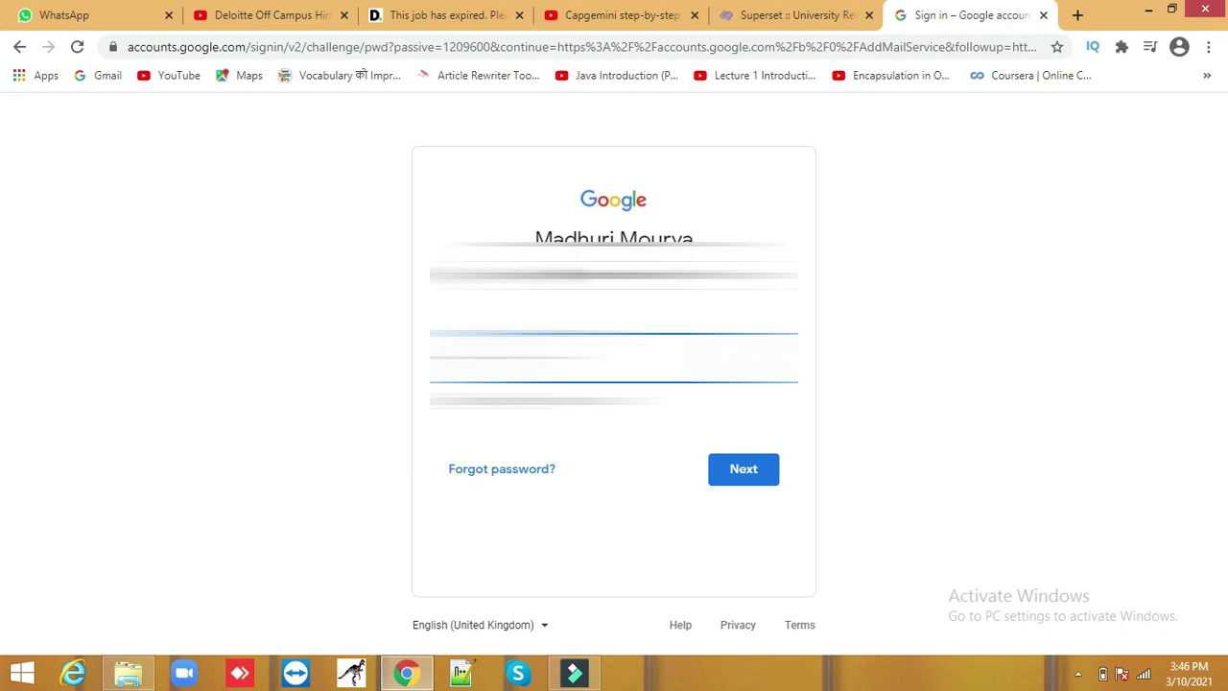
pyautogui.press('Return')
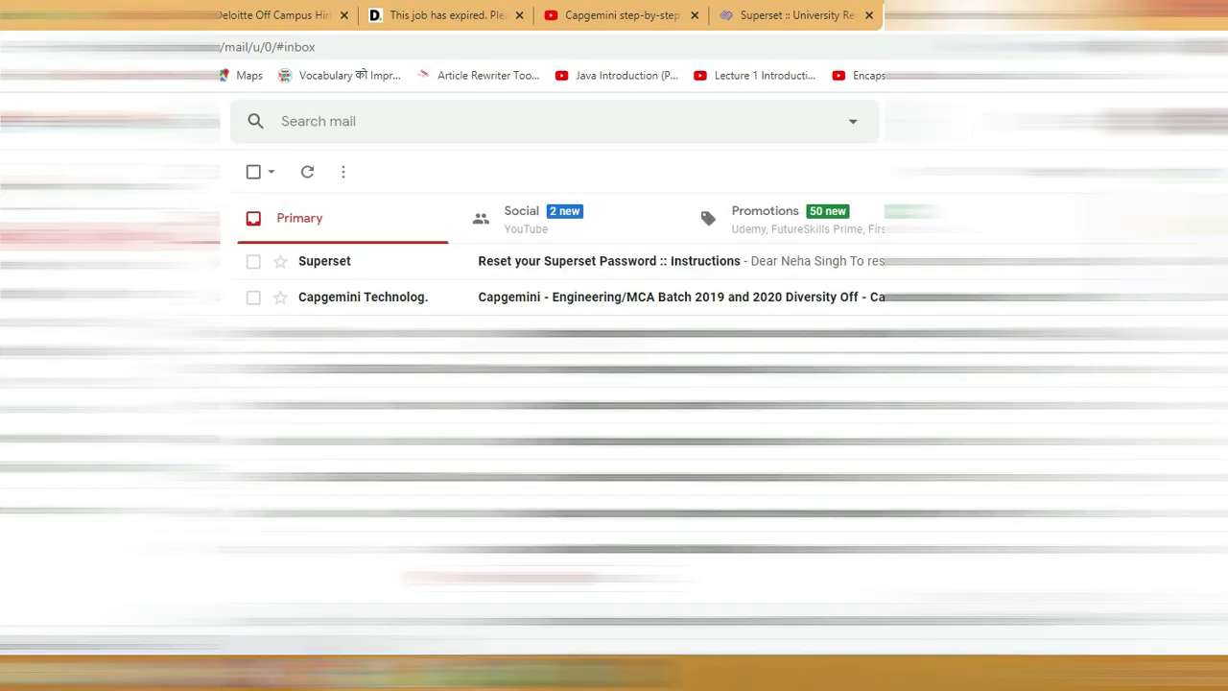
# Open the 'Reset your Superset Password' email and follow its RESET PASSWORD link.
pyautogui.click(585, 275)
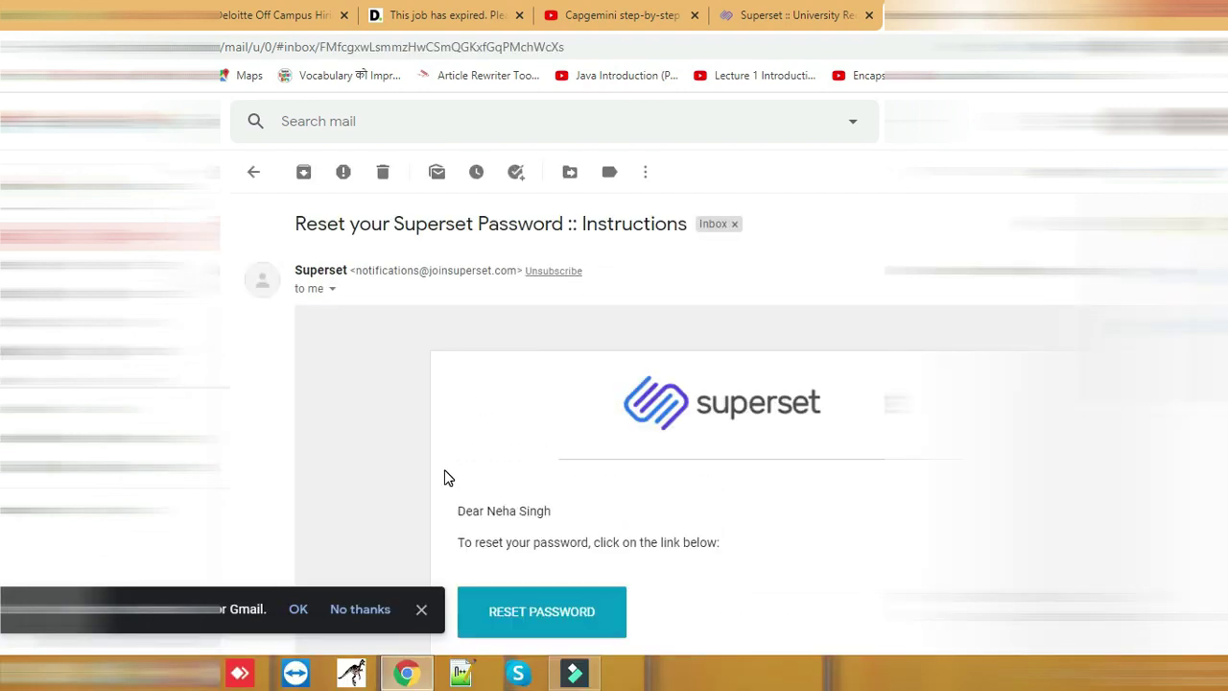
pyautogui.click(420, 610)
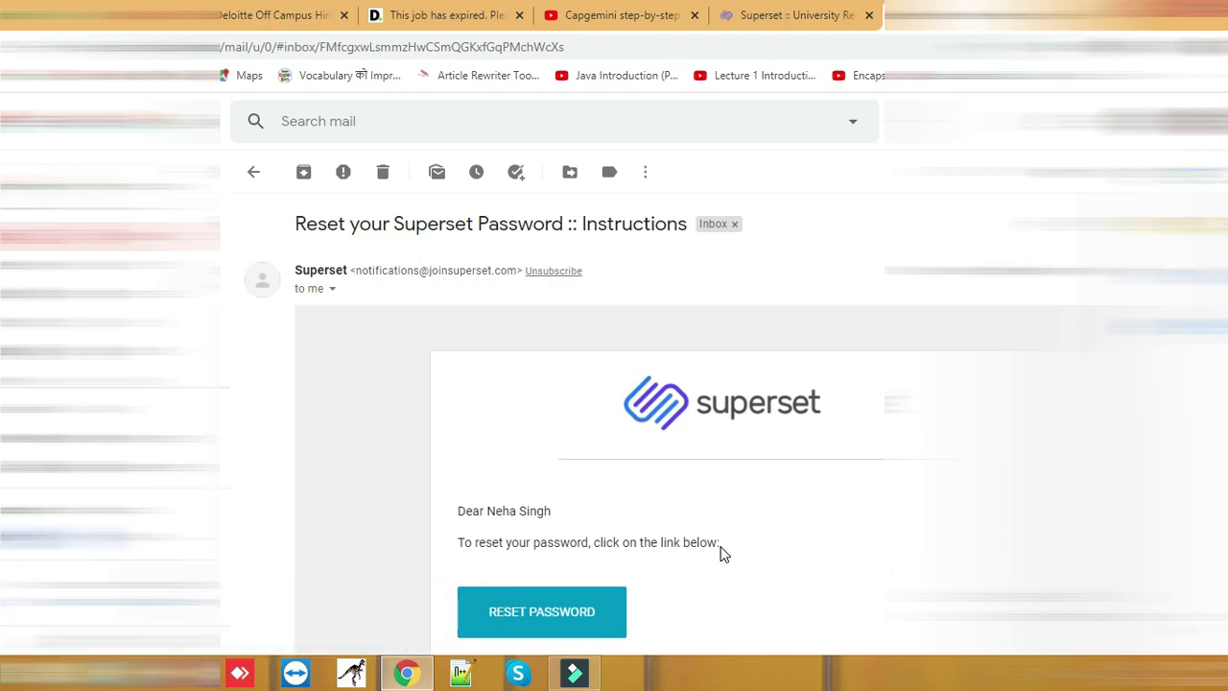
pyautogui.click(573, 608)
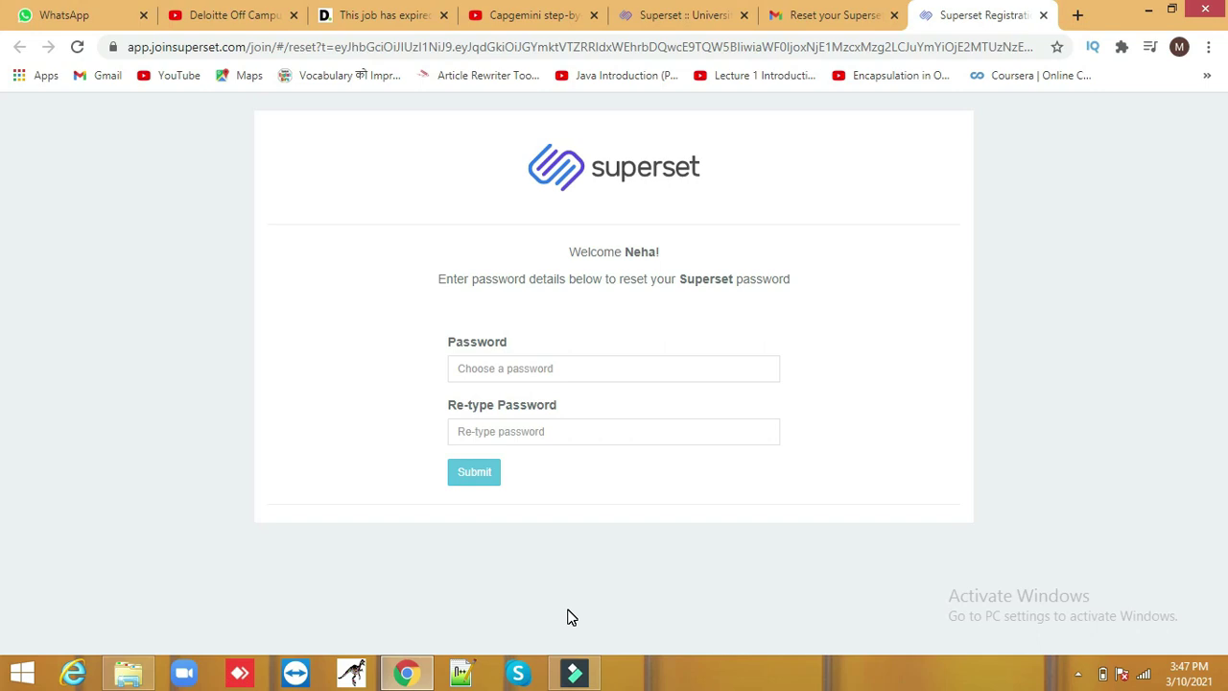
# Enter the new password in Password and Re-type Password, then submit it.
pyautogui.click(576, 367)
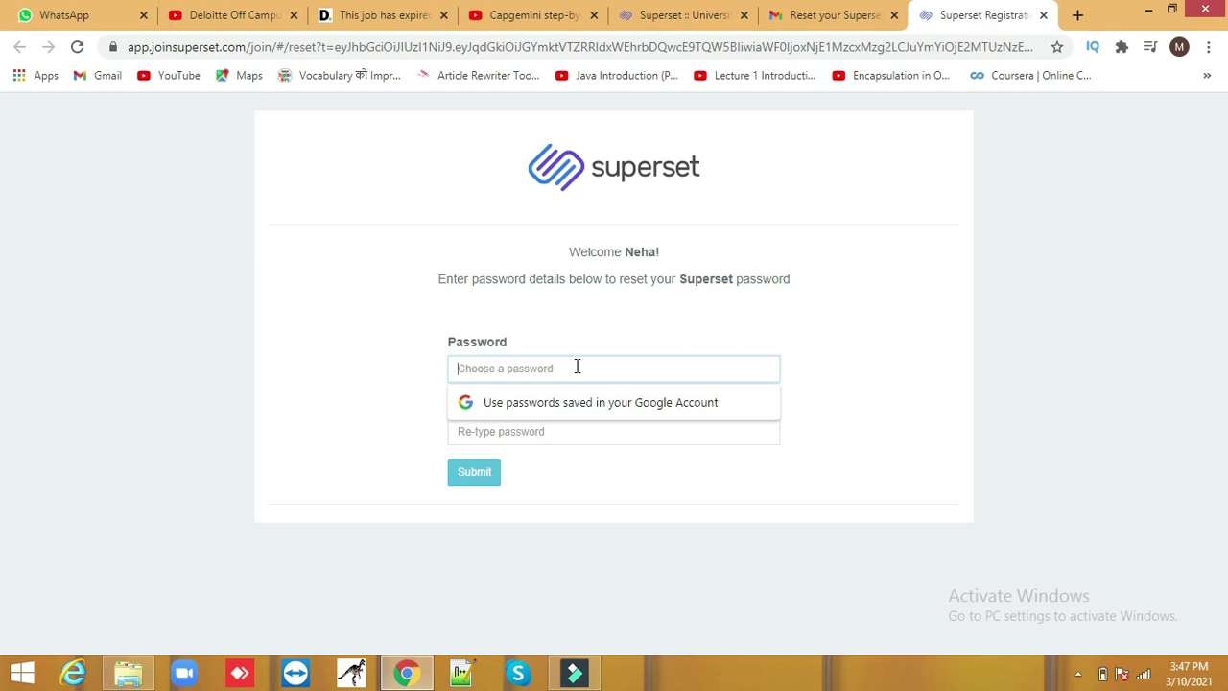
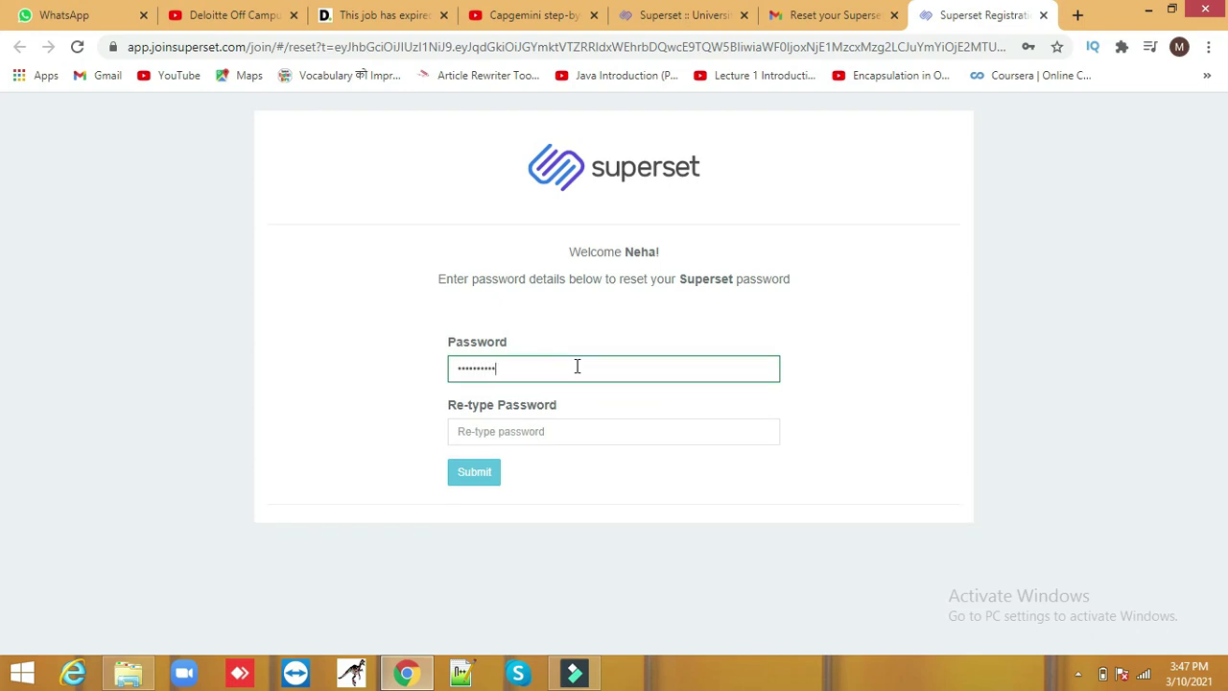
pyautogui.press('Tab')
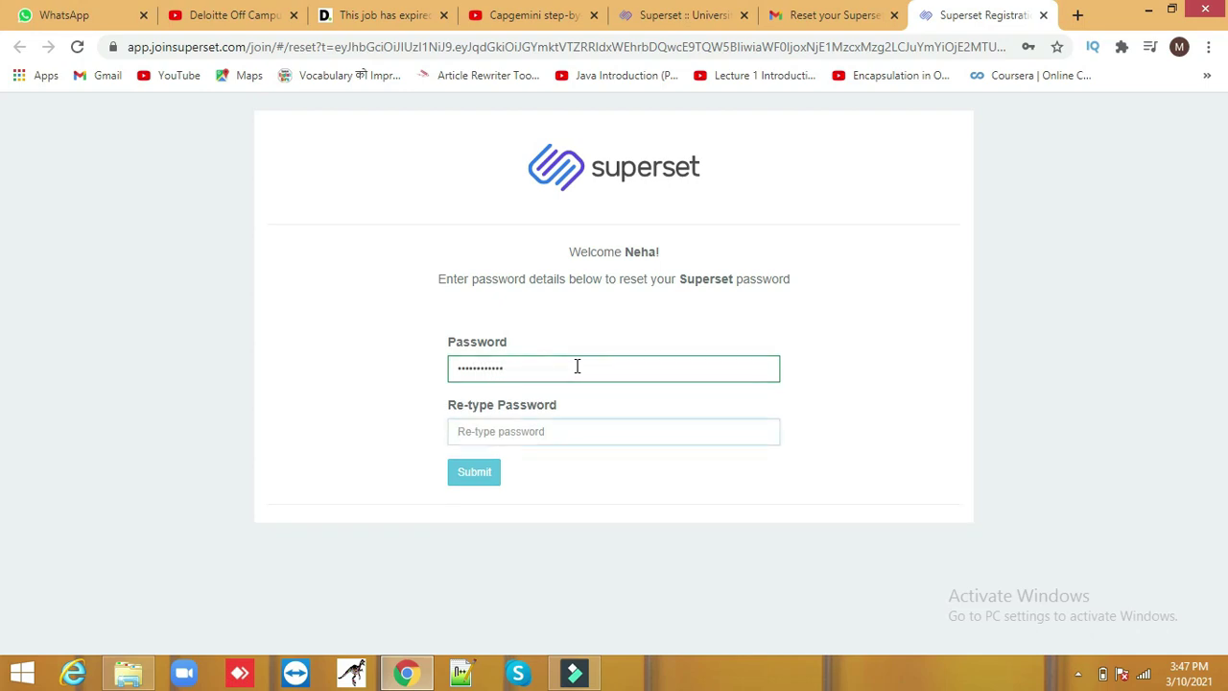
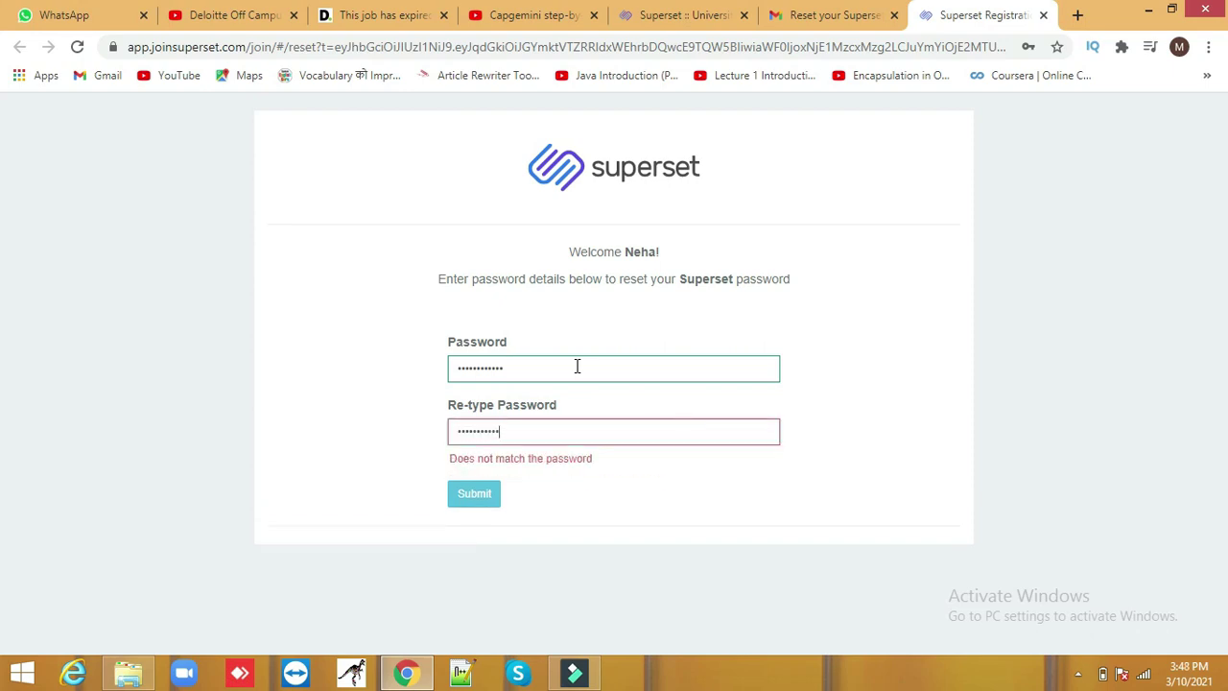
pyautogui.click(469, 486)
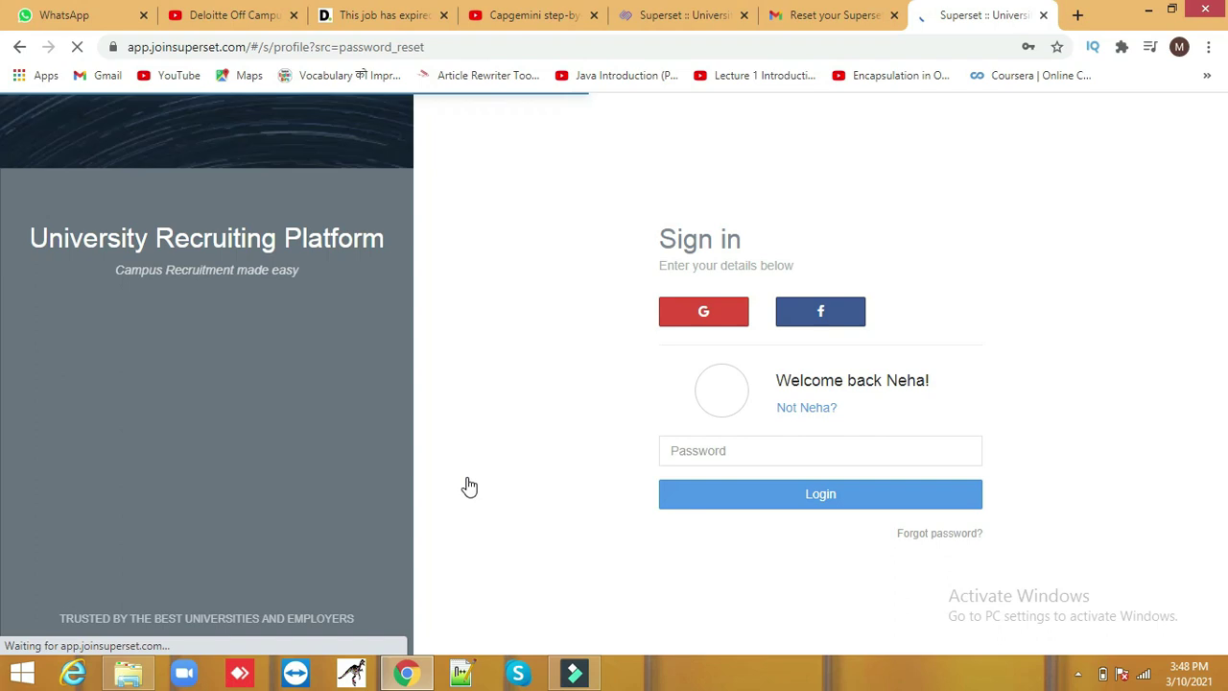
# Log in to Superset by entering the new password on the sign-in form.
pyautogui.click(746, 450)
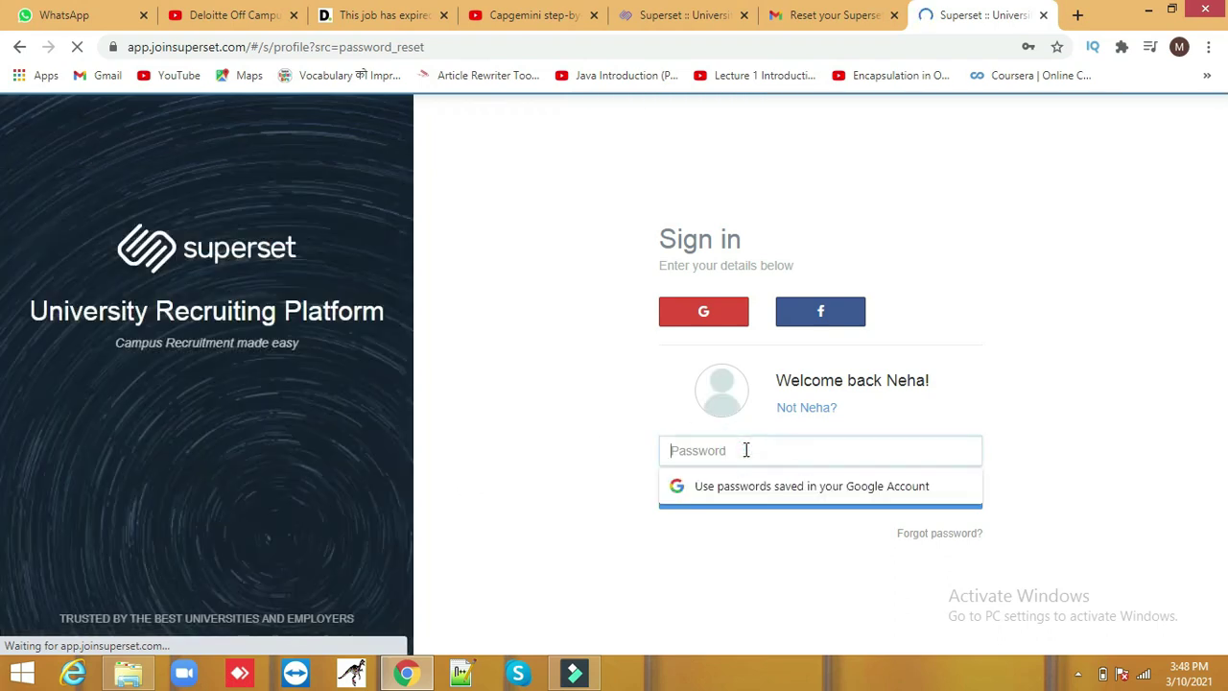
pyautogui.write('••••••••••••')
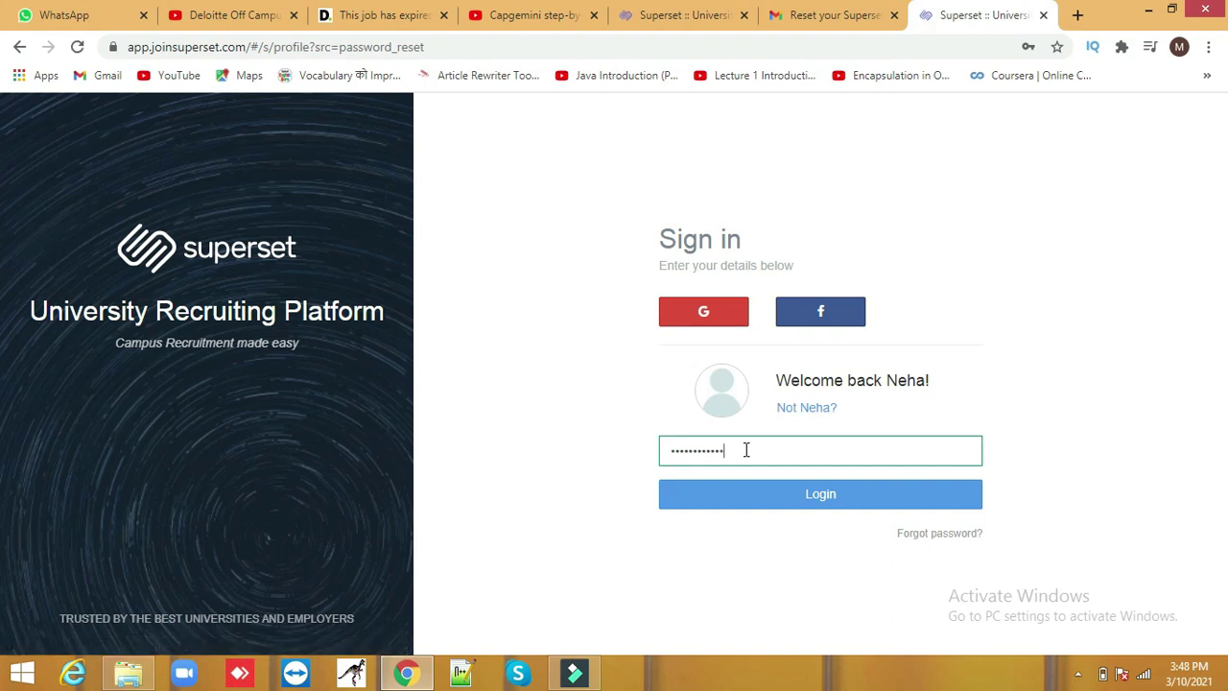
pyautogui.click(823, 501)
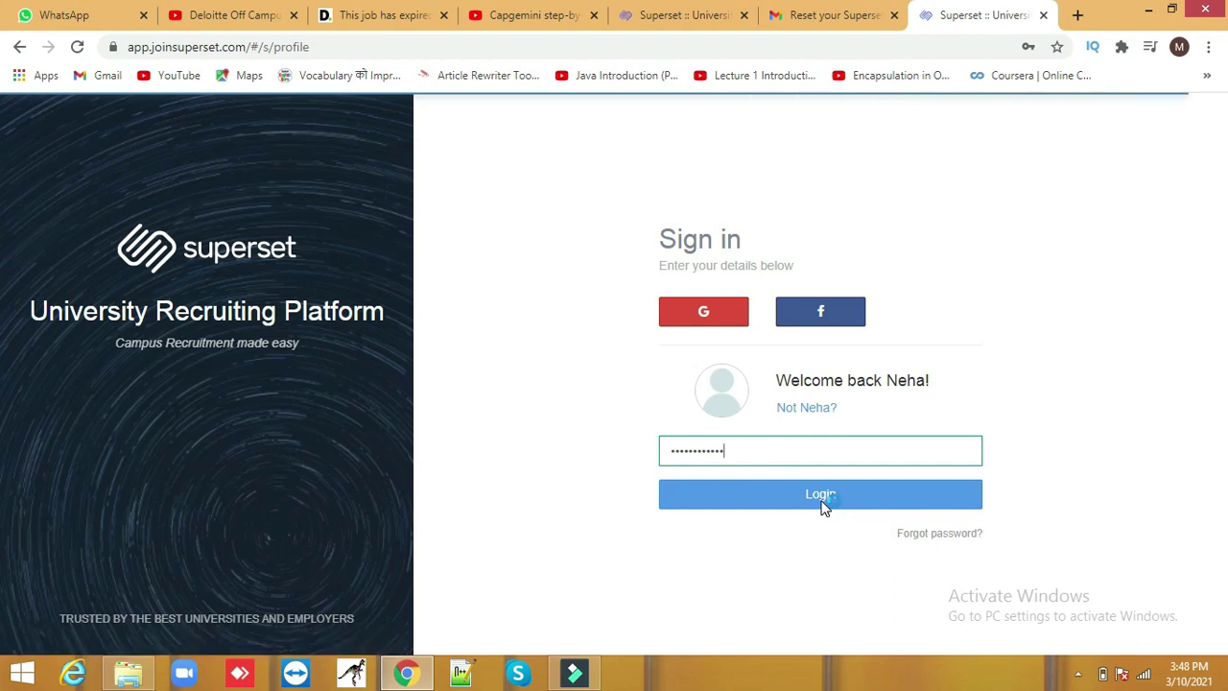